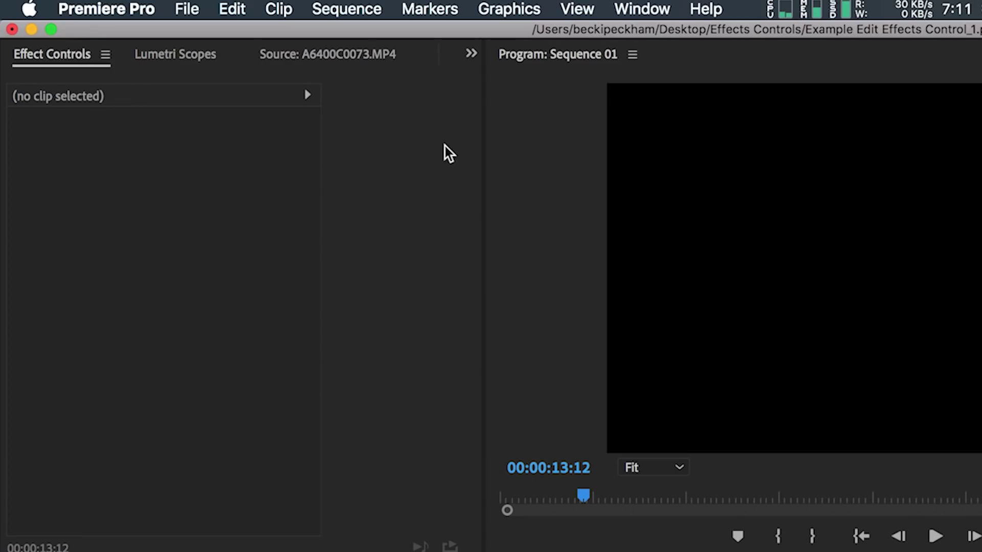
Select C0180 at 00:00:08:18, expand its Opacity settings, and scrub its horizontal Position off 960
click(641, 8)
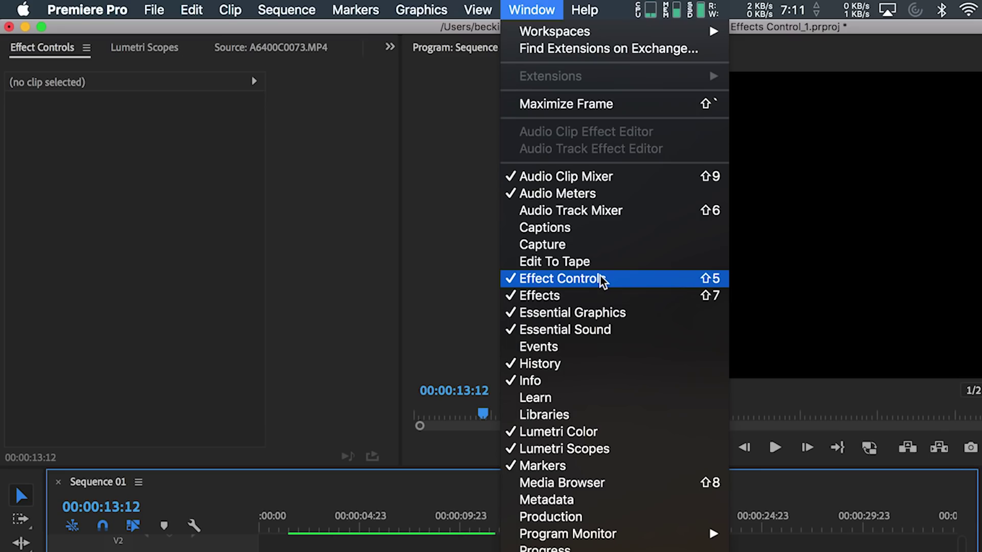
click(373, 268)
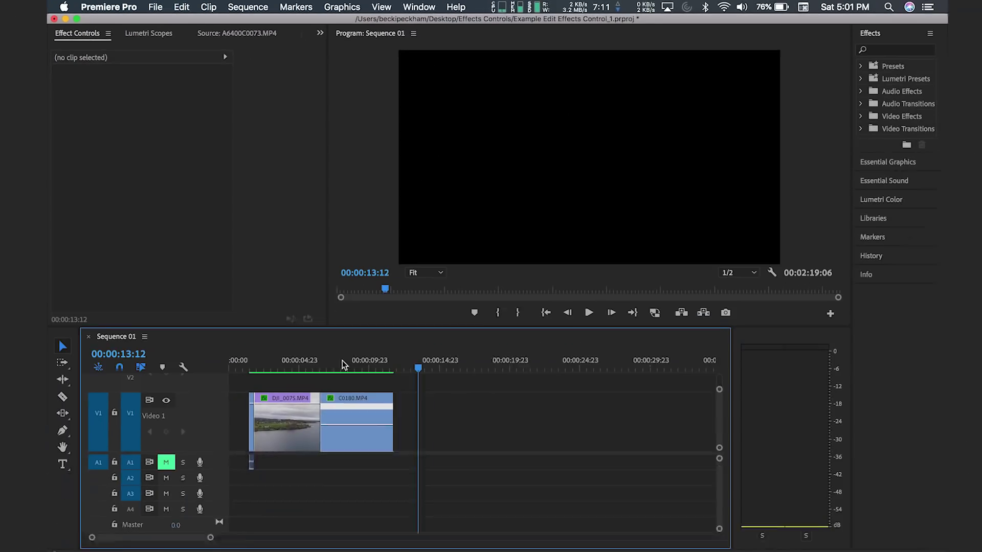
click(350, 362)
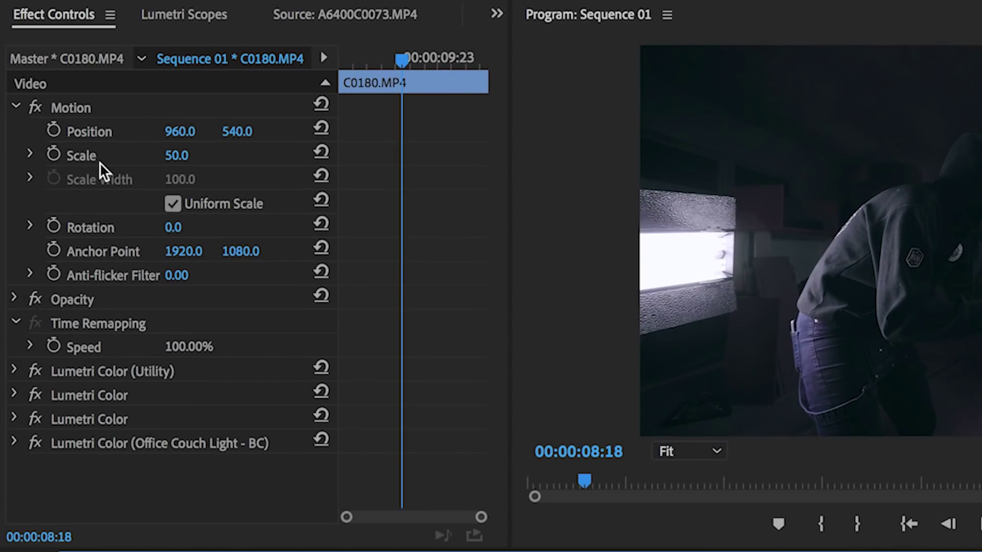
click(13, 300)
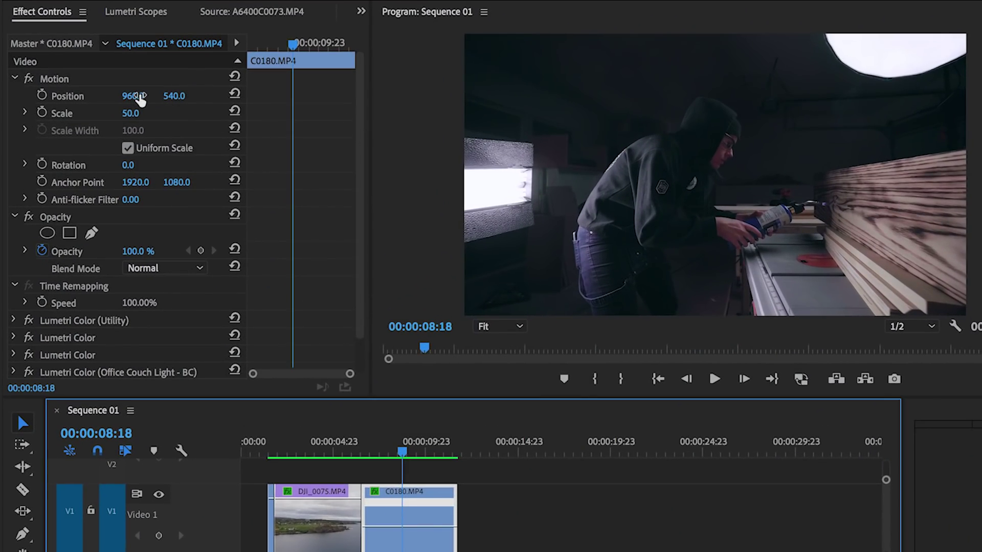
mouse_move(140, 97)
mouse_down()
mouse_move(203, 97)
mouse_move(125, 97)
mouse_up()
Try C0180 horizontal Positions of 1080 and higher, then reset Position to 960 and select Scale
click(140, 96)
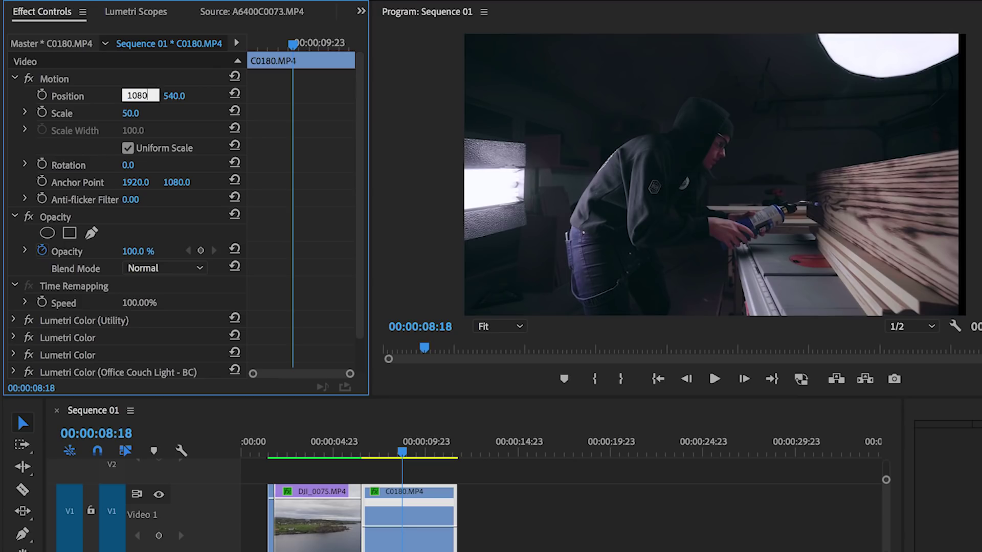
key(Return)
click(141, 96)
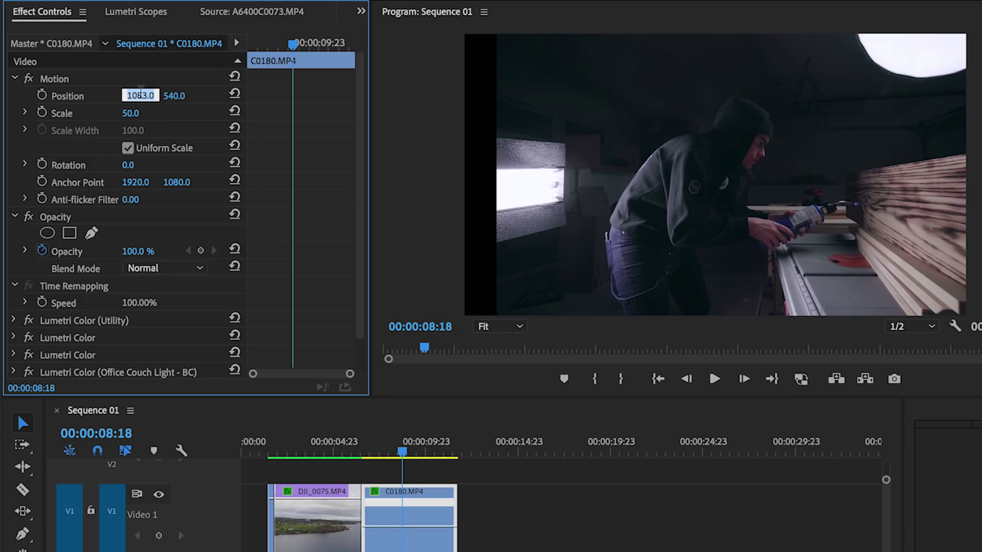
key(Up)
key(Up)
key(Up)
key(Up)
key(Up)
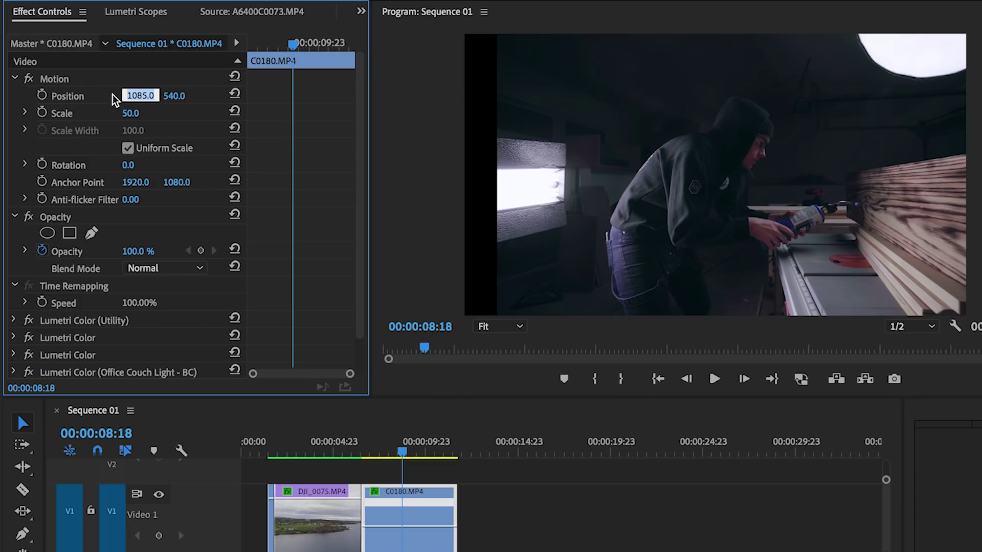
key(shift+Up)
key(shift+Up)
key(shift+Up)
key(shift+Up)
key(shift+Up)
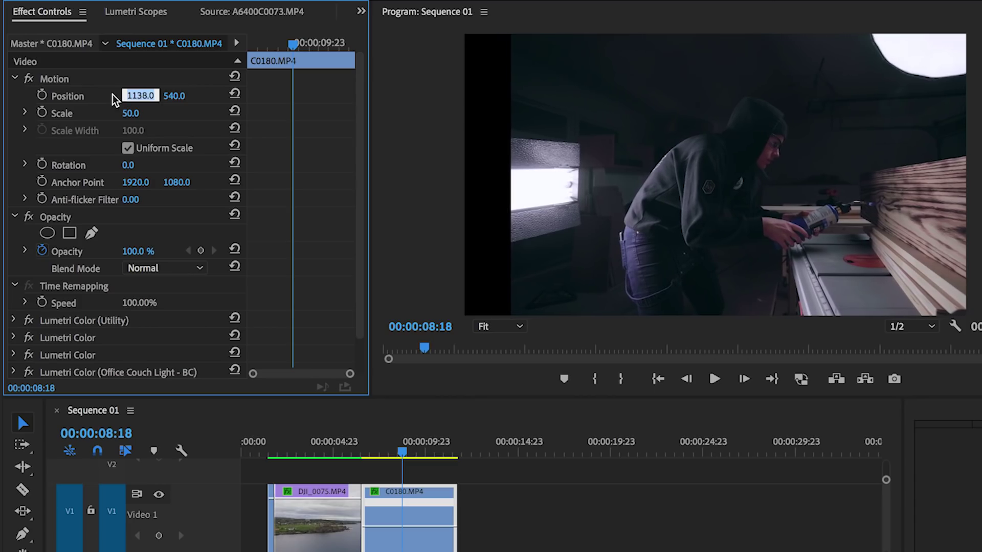
click(237, 97)
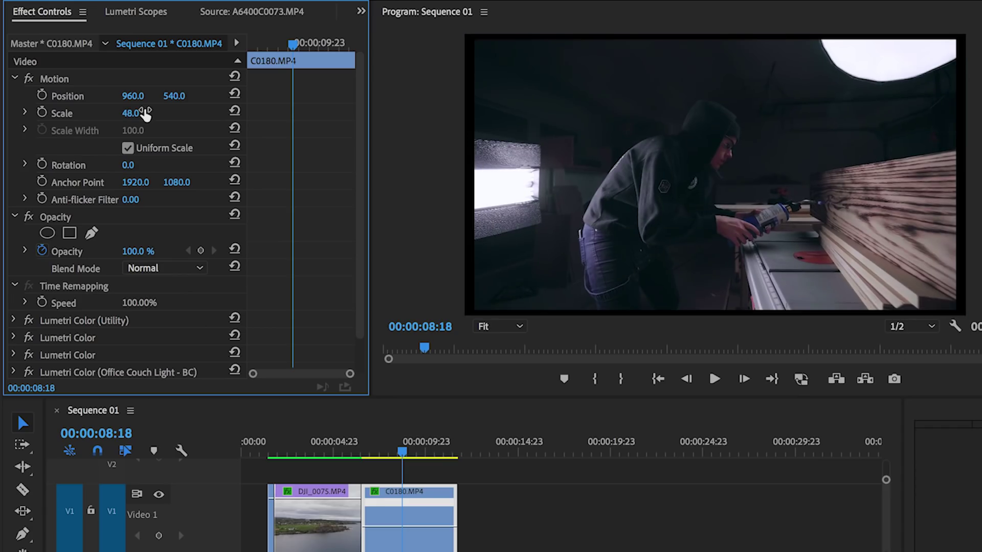
click(145, 114)
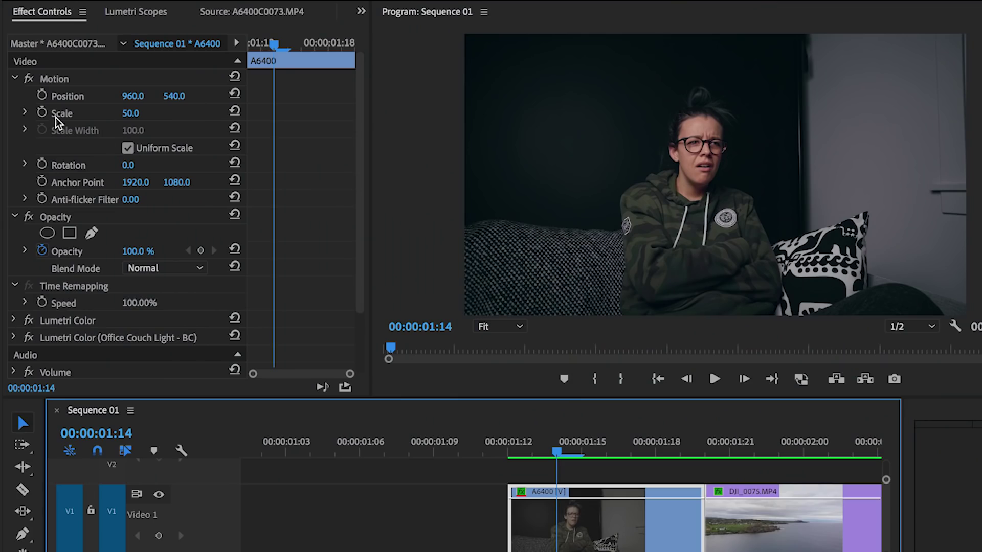
Enable Position and Scale keyframing on the A6400 clip at 01:14 and add keyframes at 01:16
click(42, 112)
click(43, 95)
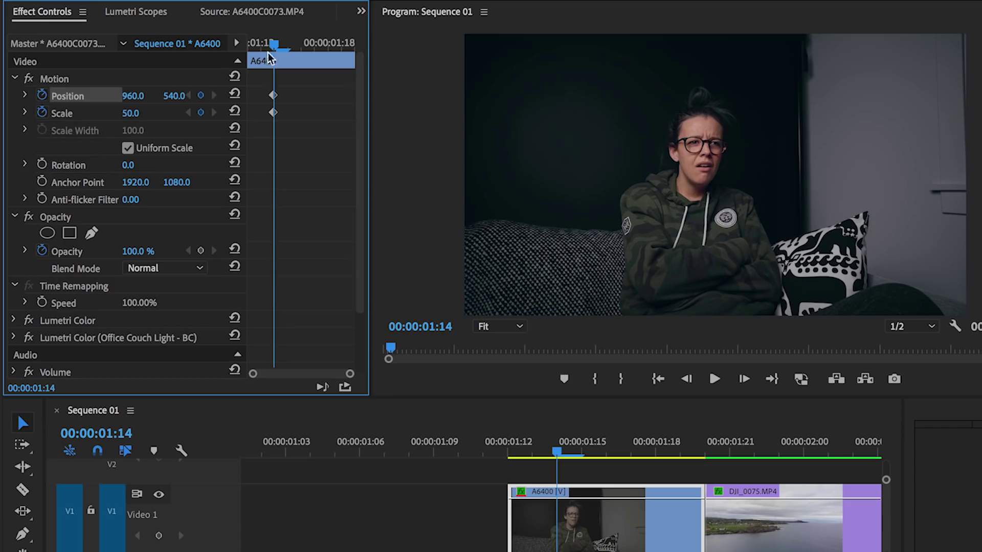
drag(273, 44, 302, 43)
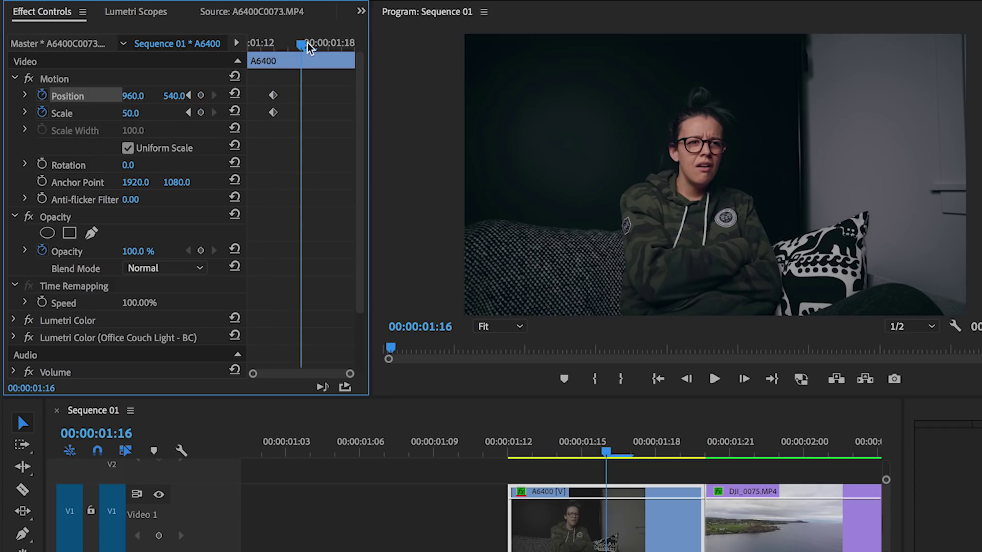
click(201, 112)
click(201, 96)
Set Scale to 100 at 01:16 and drag Position Y to lower the shot
click(144, 112)
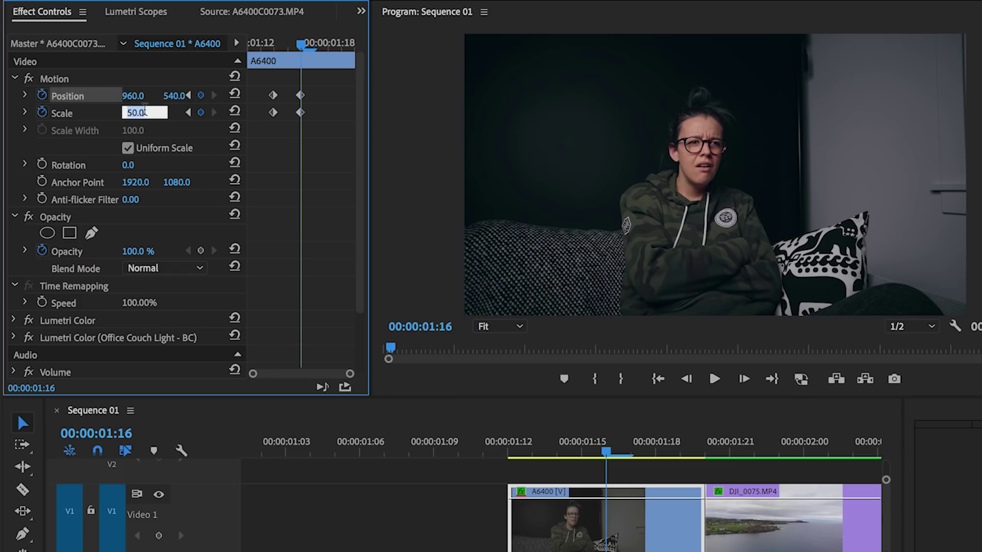
text(100)
key(Return)
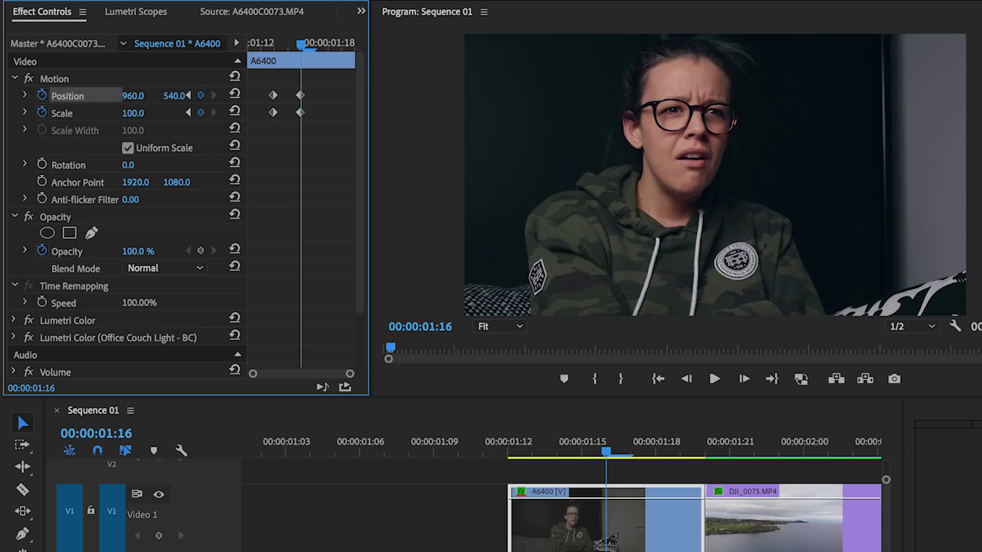
mouse_move(169, 95)
mouse_down()
mouse_move(199, 95)
mouse_move(176, 97)
mouse_up()
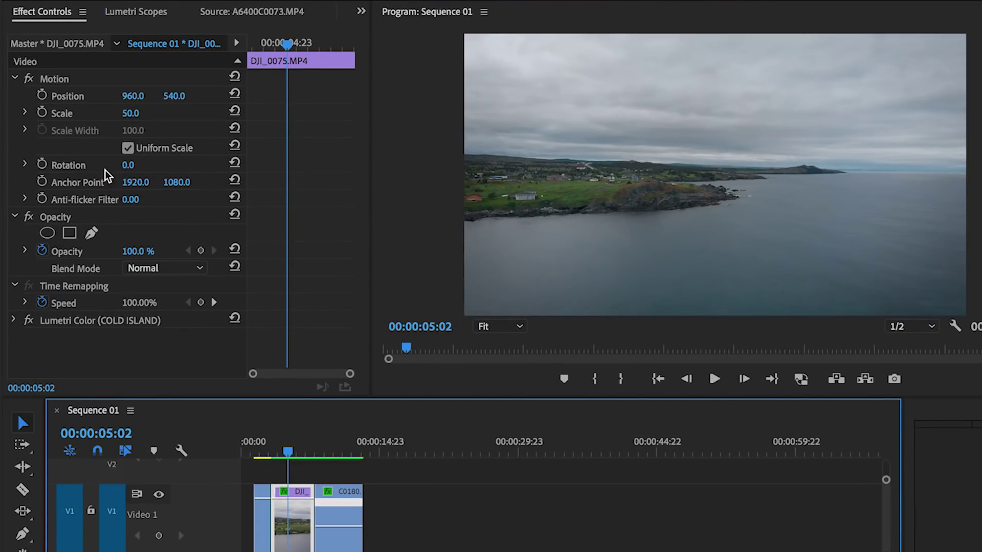
Tilt DJI_0075 to -1.0°, raise its Scale to 53, then ease Rotation to -0.5°
click(128, 166)
key(Down)
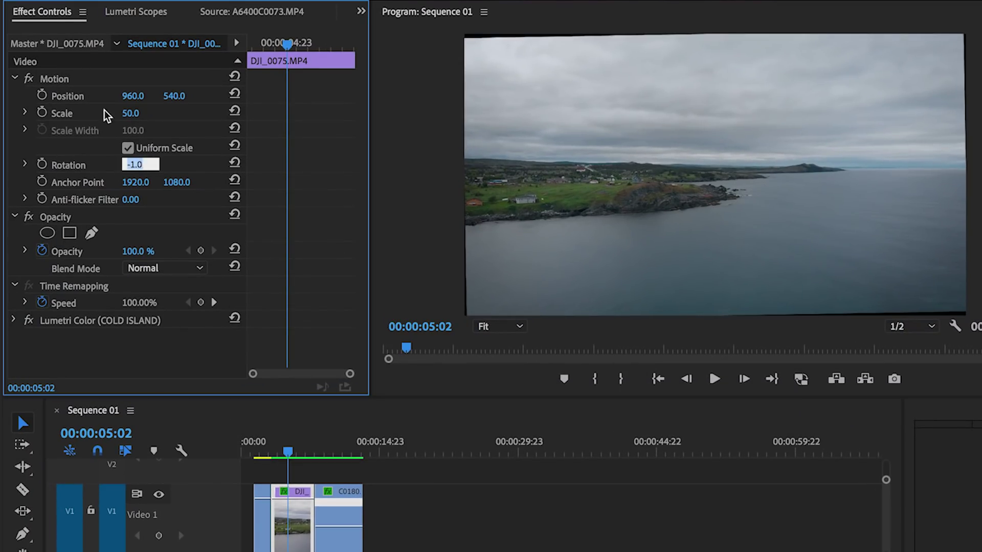
click(134, 113)
key(Up)
key(Up)
key(Up)
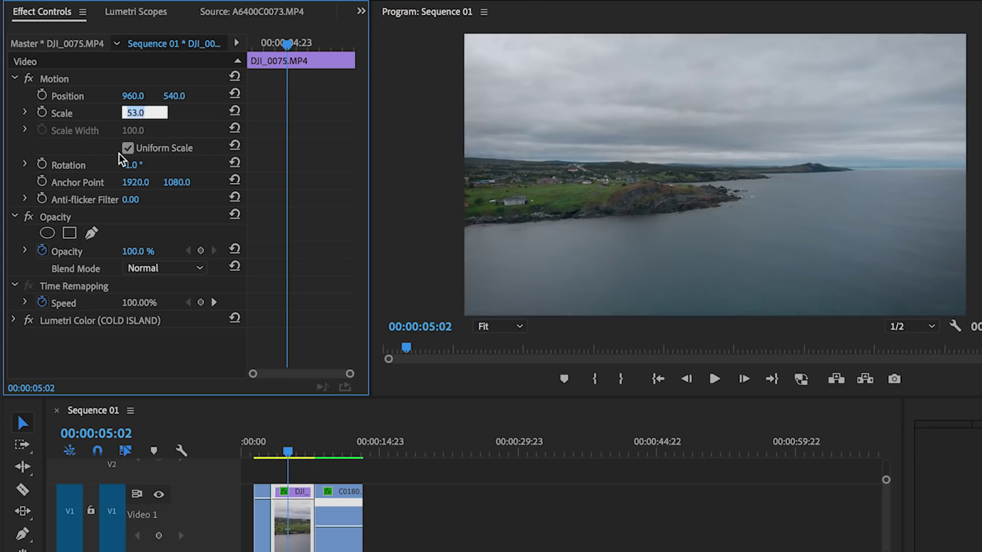
click(140, 165)
key(Return)
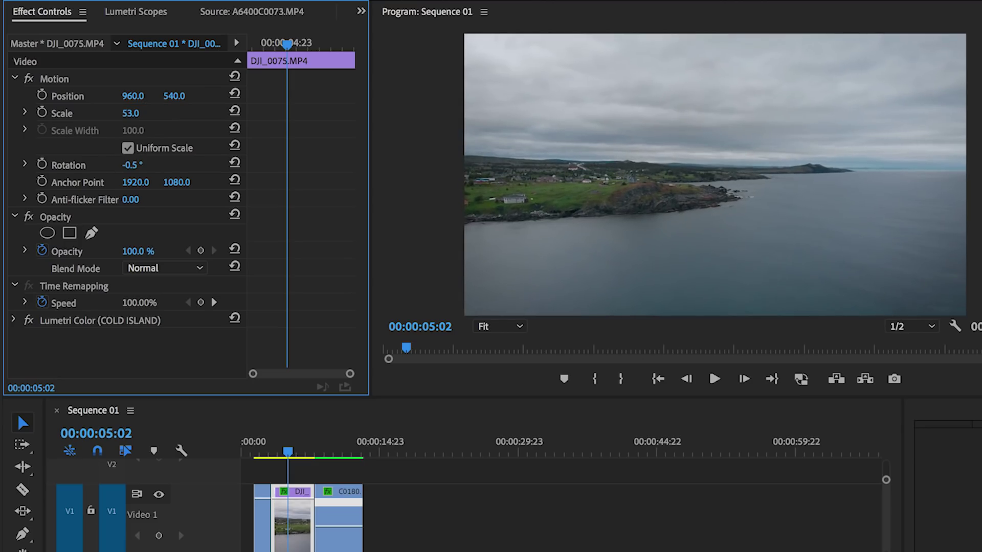
Try a 90° rotation, return it to -0.5°, and lower Opacity to 22%
click(131, 165)
text(90)
key(Return)
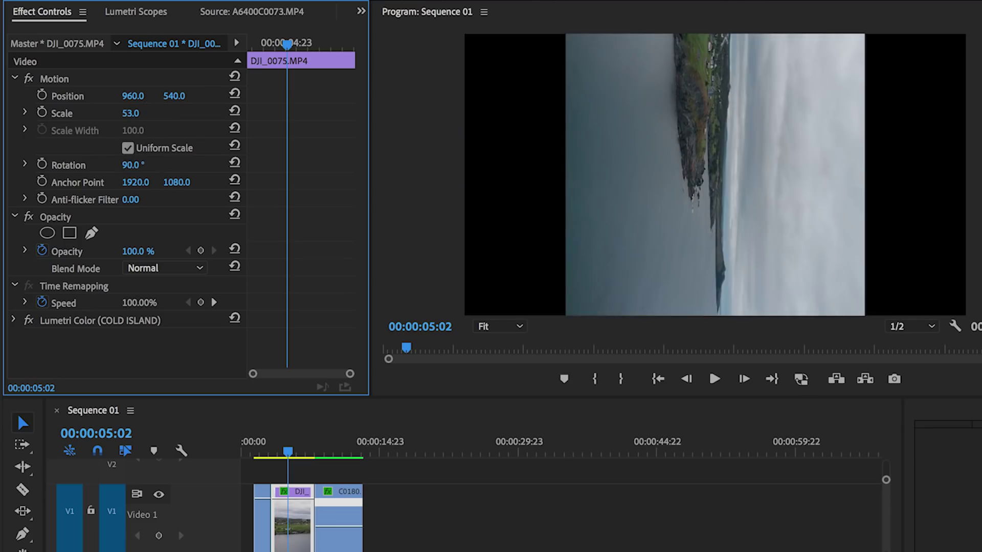
click(139, 165)
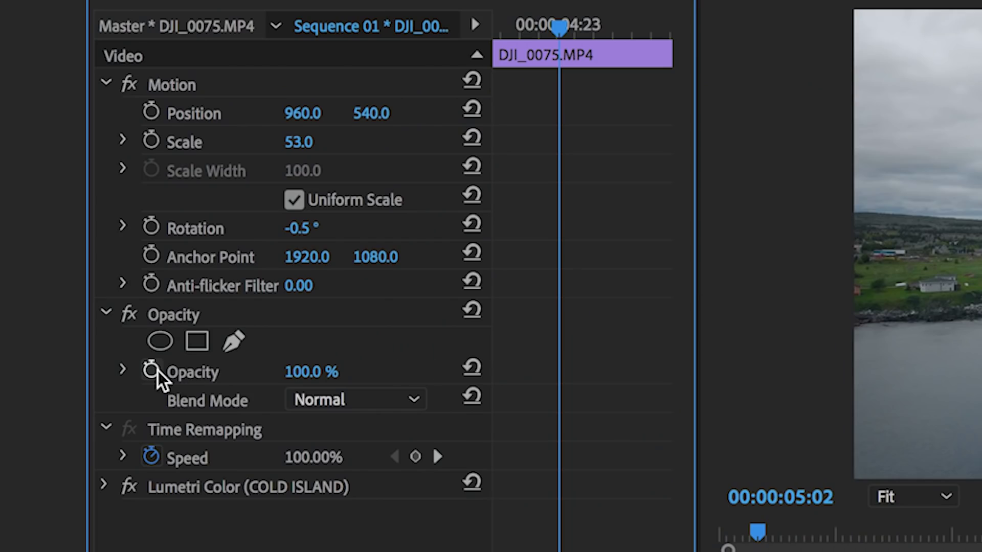
drag(310, 372, 273, 381)
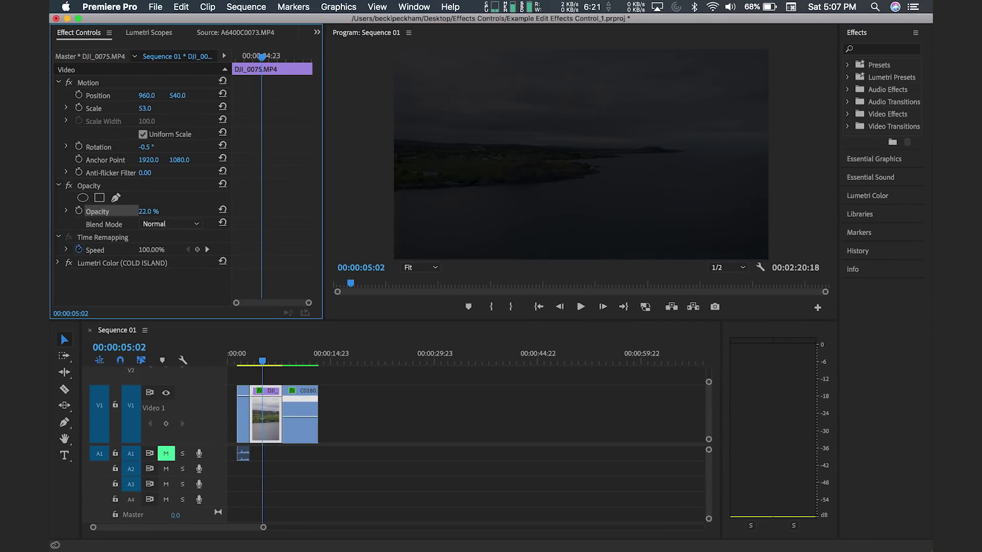
Restore opacity to 100% and move C0180 onto V2 above the aerial clip
drag(146, 211, 176, 212)
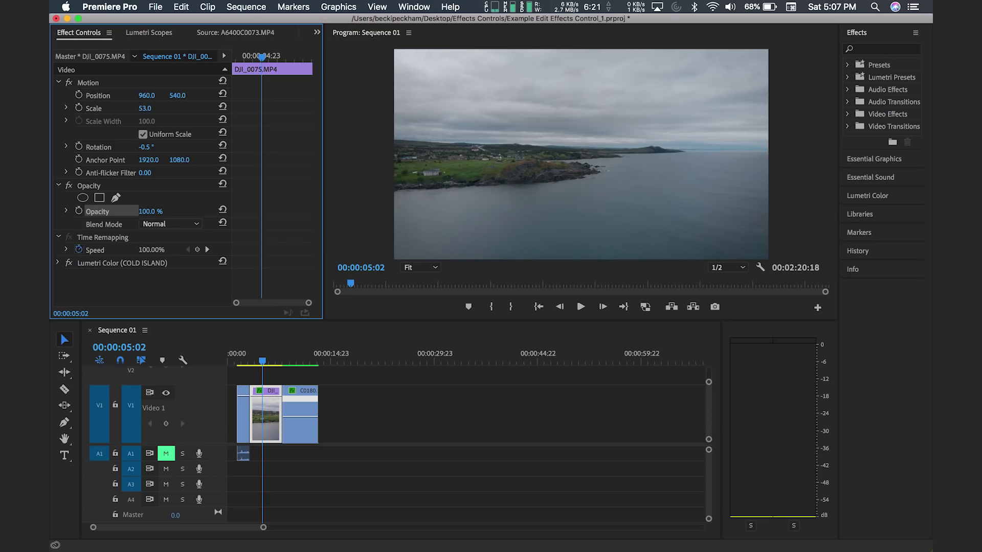
drag(296, 396, 267, 375)
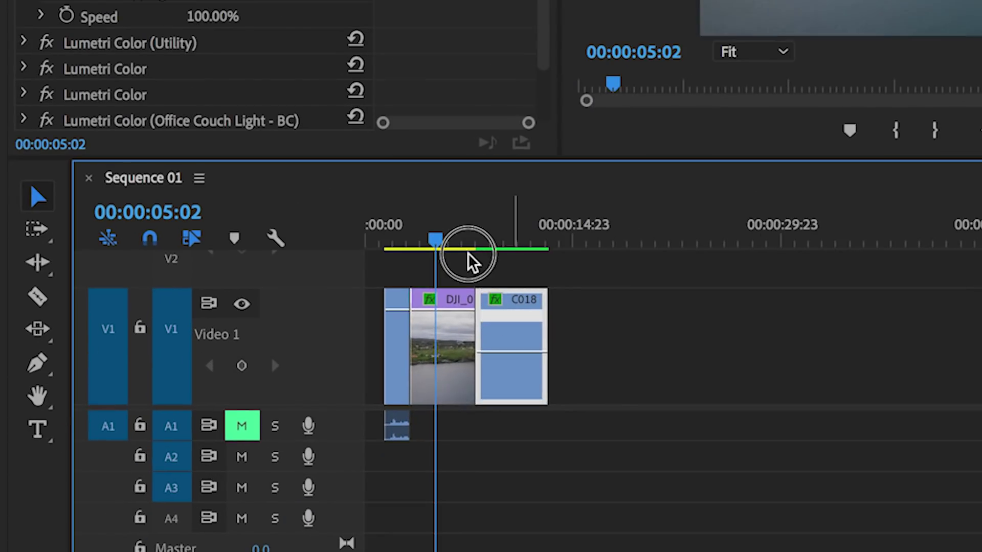
drag(447, 270, 449, 269)
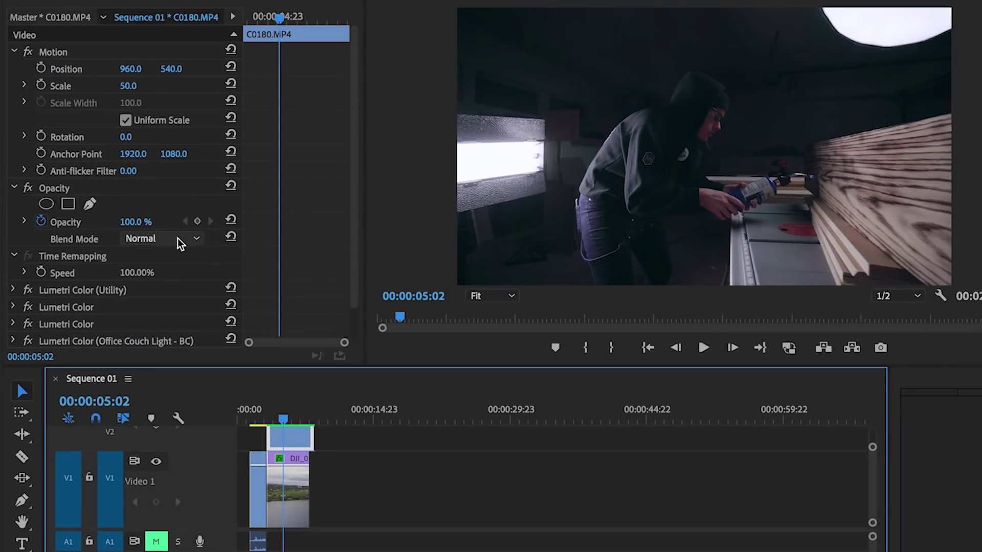
Try Color Burn, Soft Light and Difference blend modes on C0180
click(180, 243)
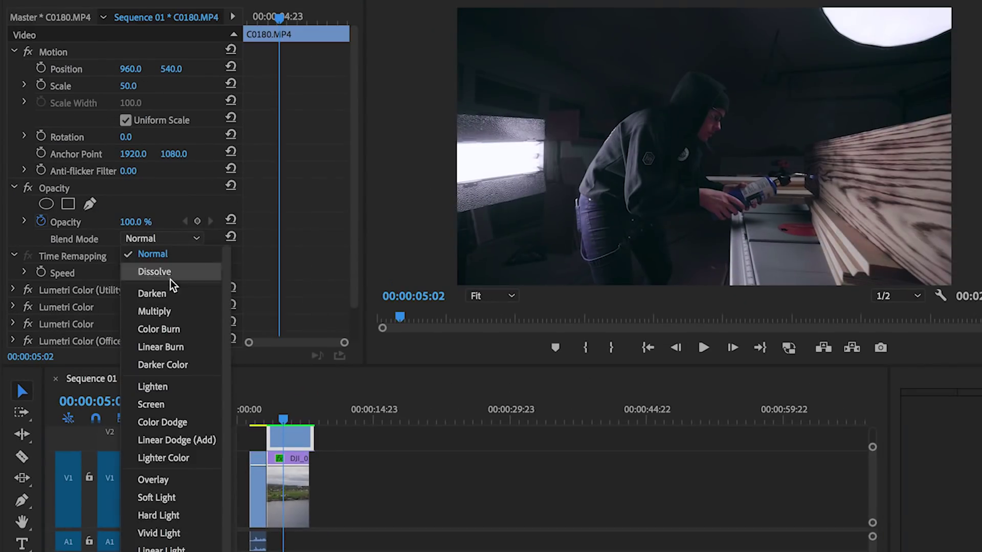
click(171, 327)
click(171, 244)
click(171, 423)
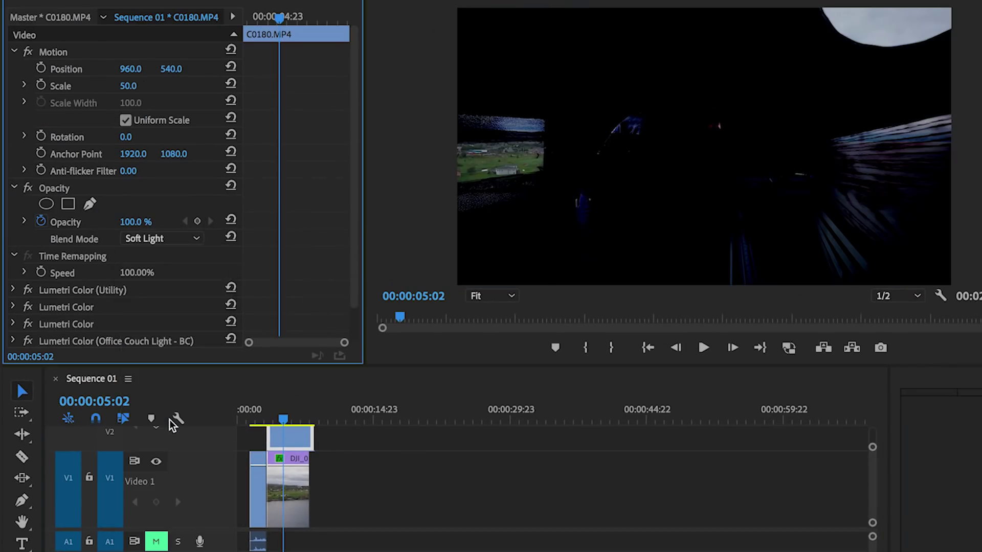
click(161, 239)
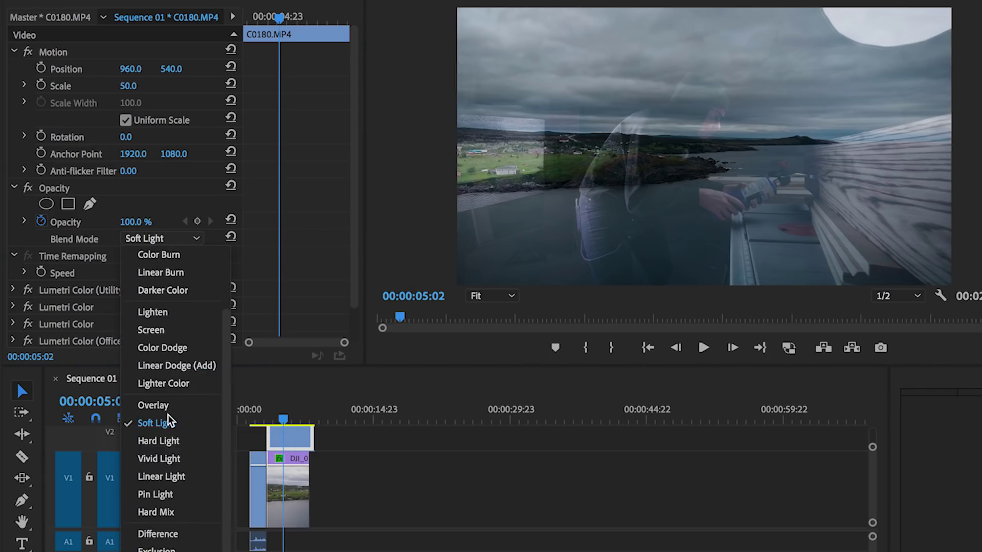
click(164, 532)
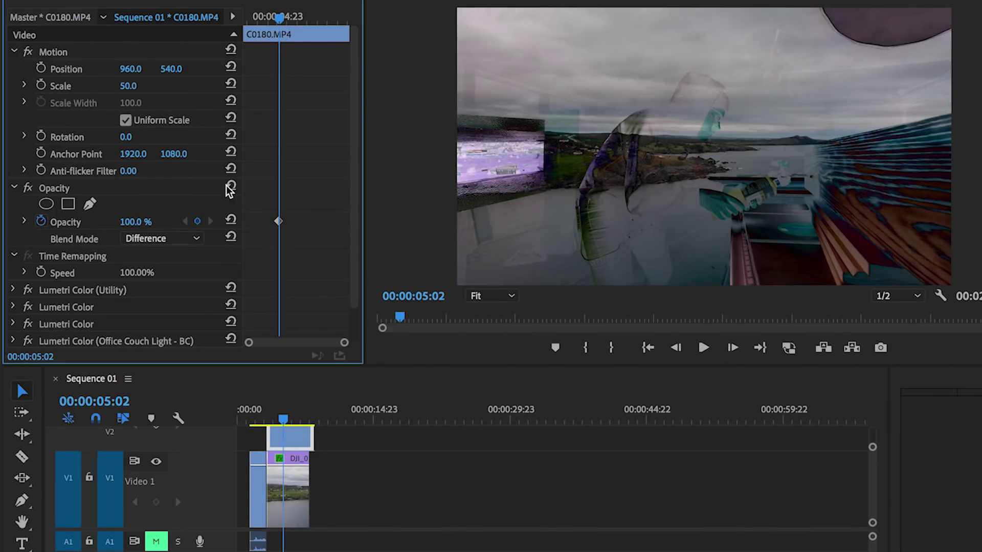
Toggle the Opacity effect off and back on, then search Effects for 'war'
click(27, 188)
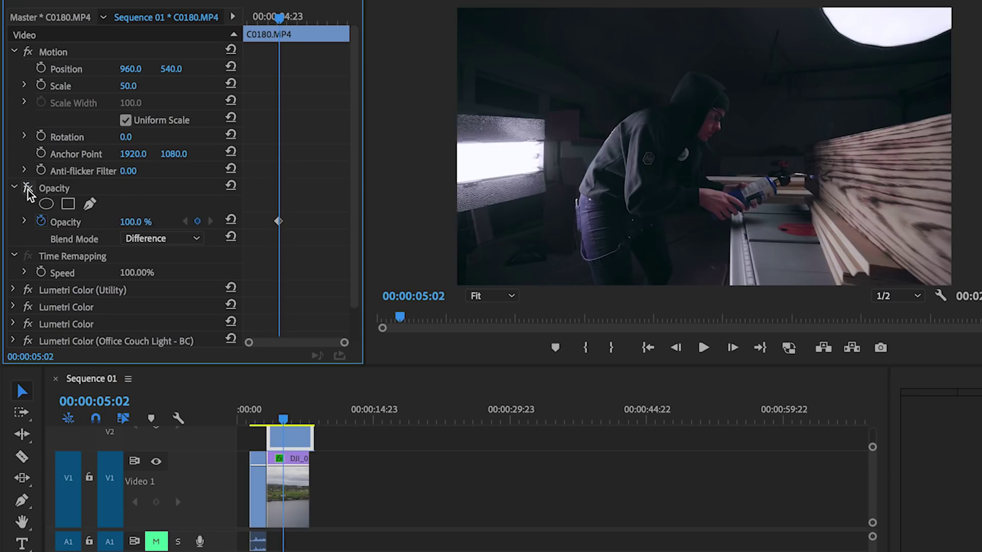
click(27, 189)
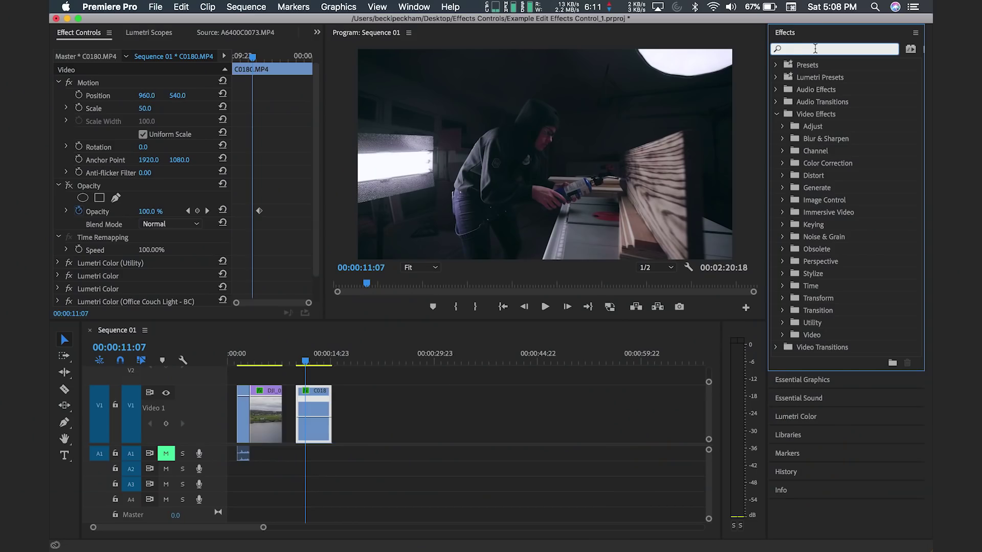
text(warp)
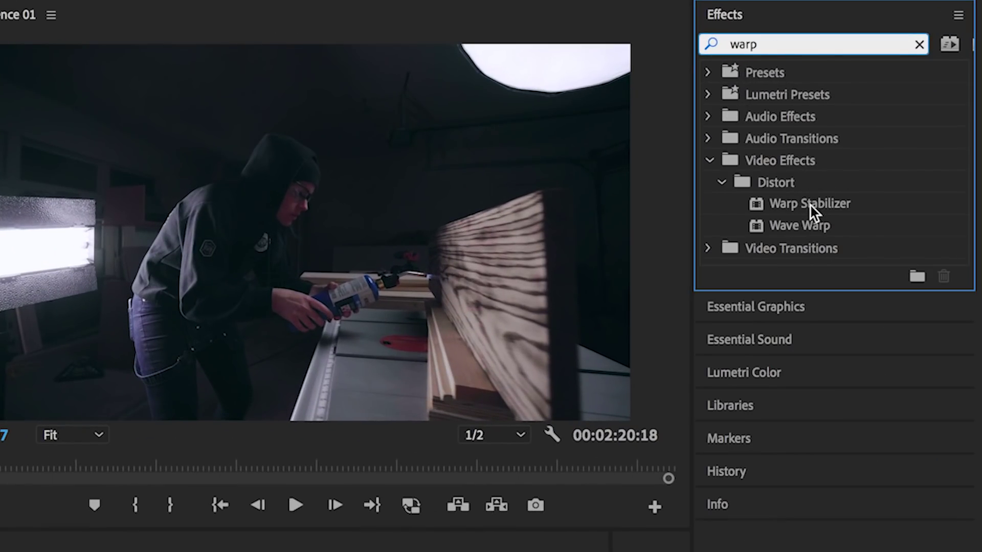
Drag Warp Stabilizer onto the C0180 clip and scroll to its settings
drag(811, 205, 325, 374)
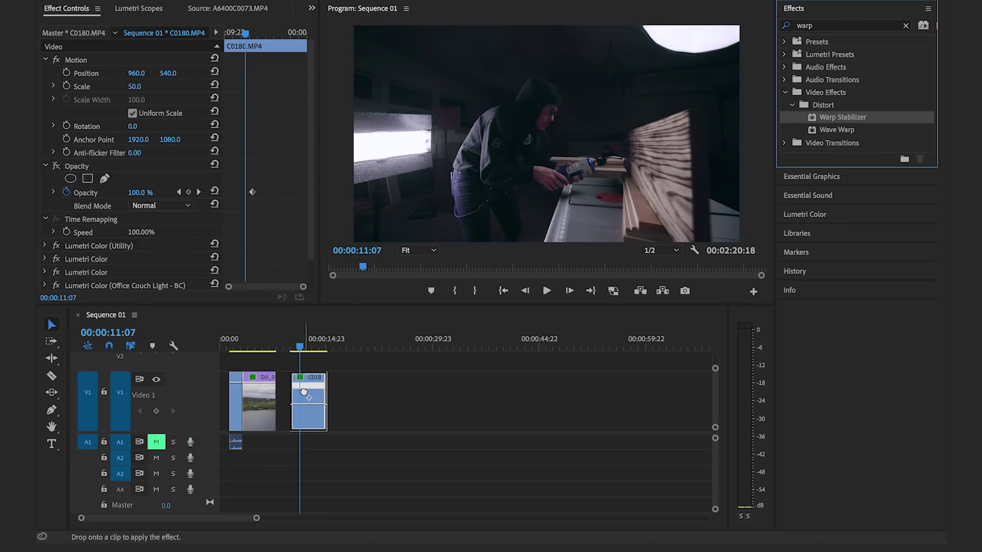
scroll(274, 226, down, 5)
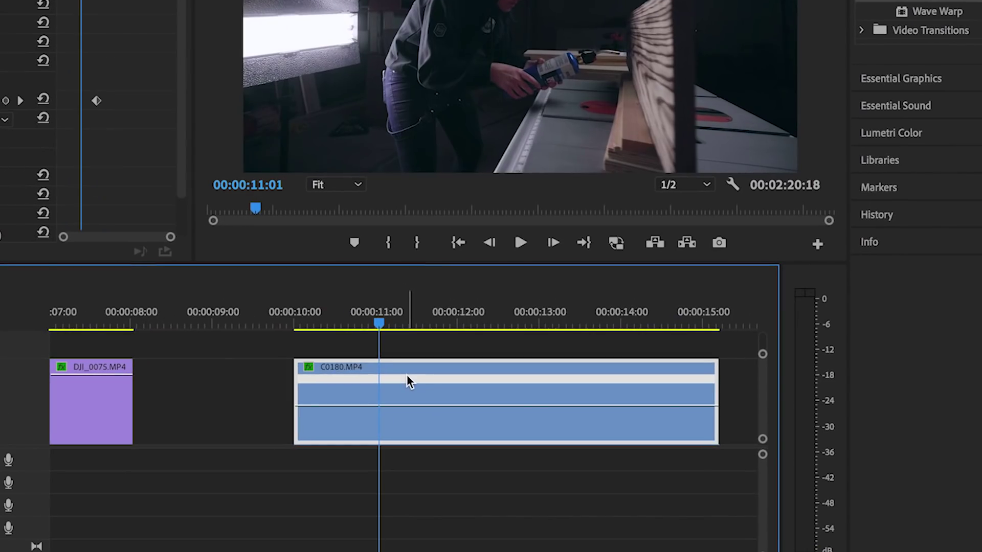
Open C0180's Speed/Duration dialog and try speeds of 500% and 50%
right_click(407, 375)
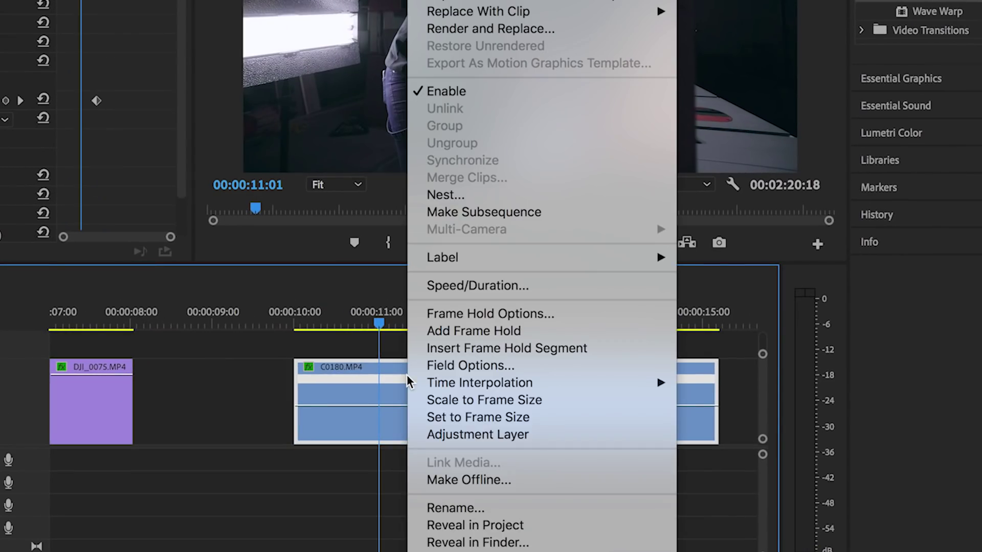
click(473, 286)
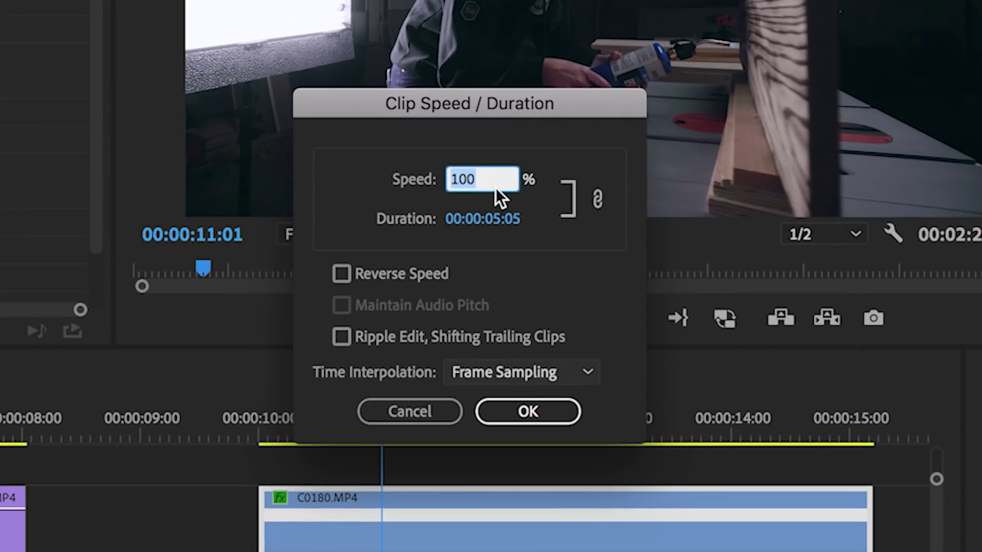
text(500)
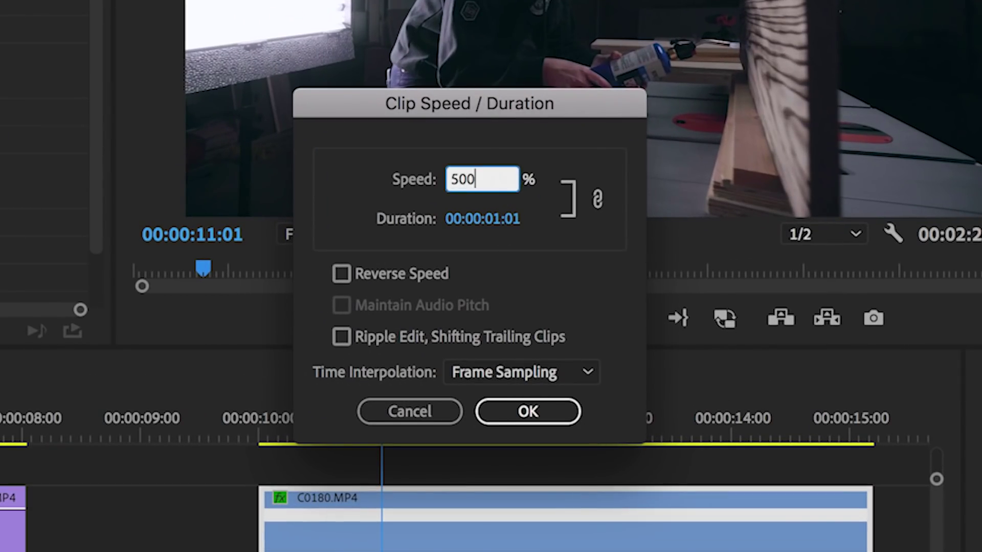
click(388, 176)
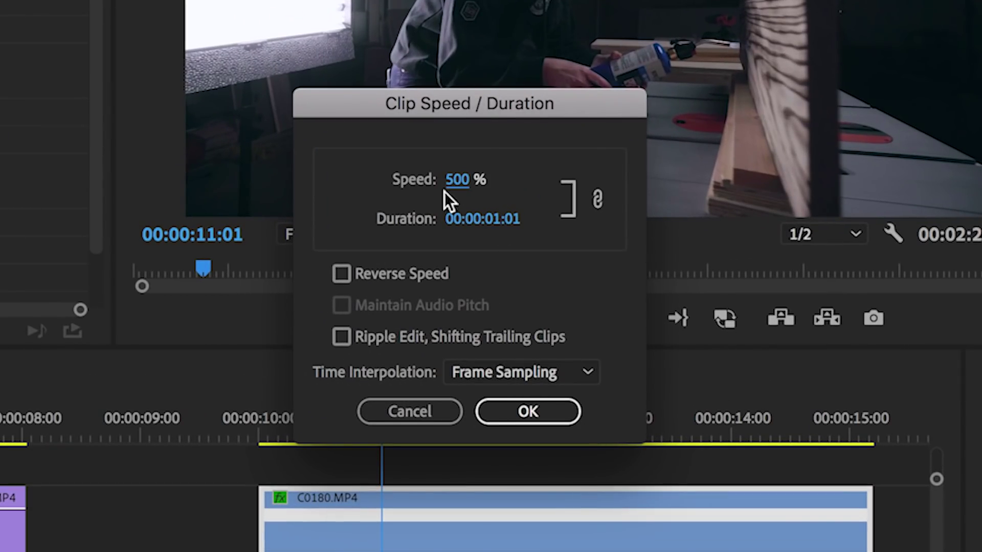
click(456, 183)
text(50)
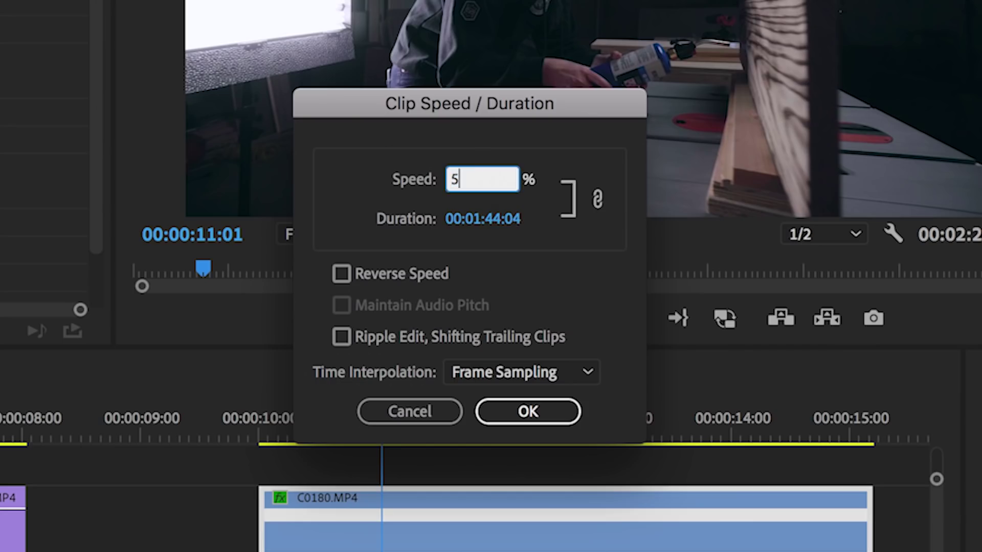
click(404, 175)
Return speed to 100% and enable Reverse Speed, so C0180 reads -100%
click(455, 187)
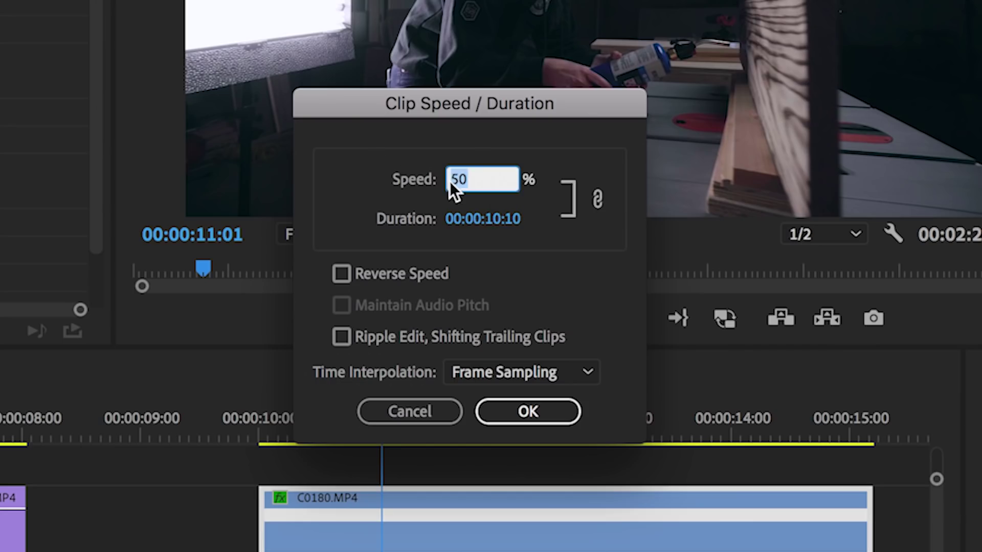
text(700)
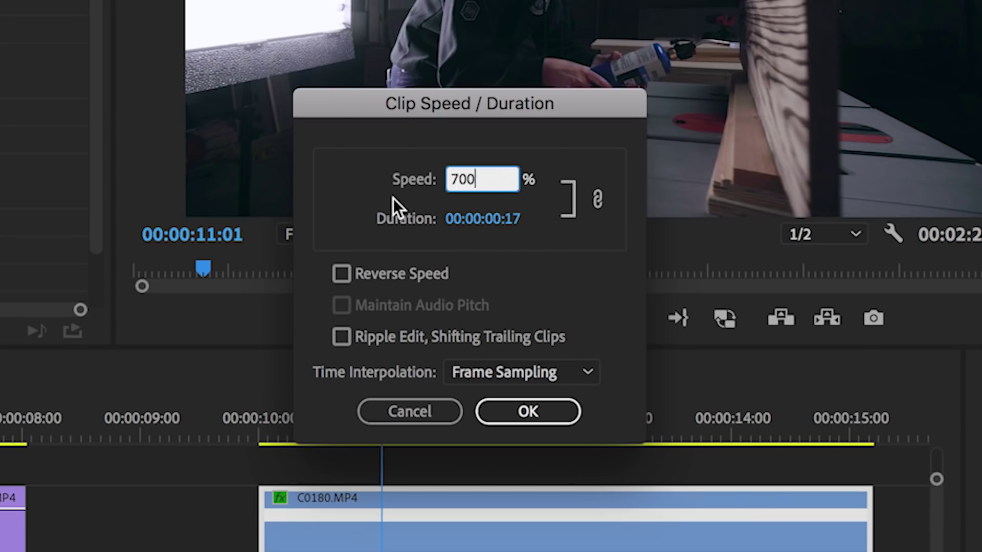
text(1)
key(super+a)
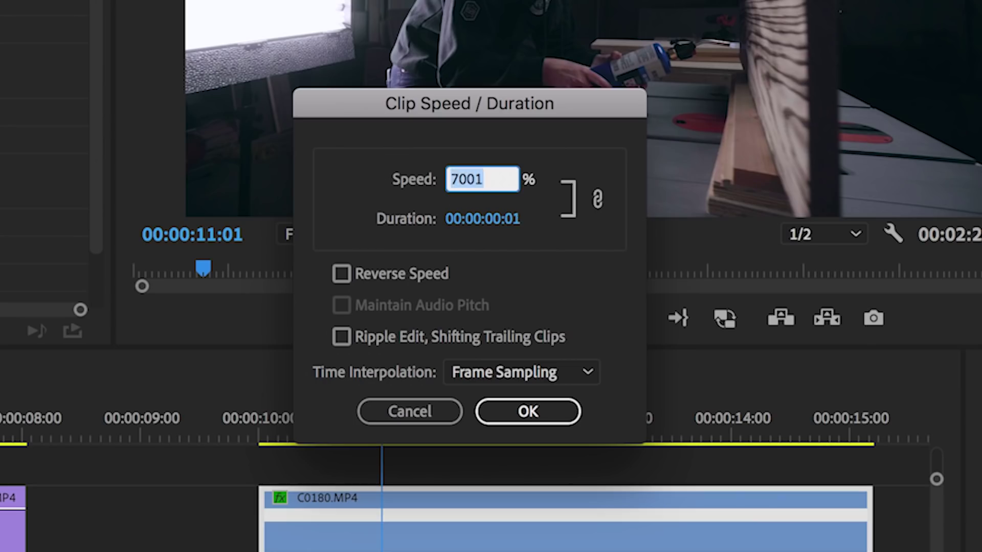
text(1)
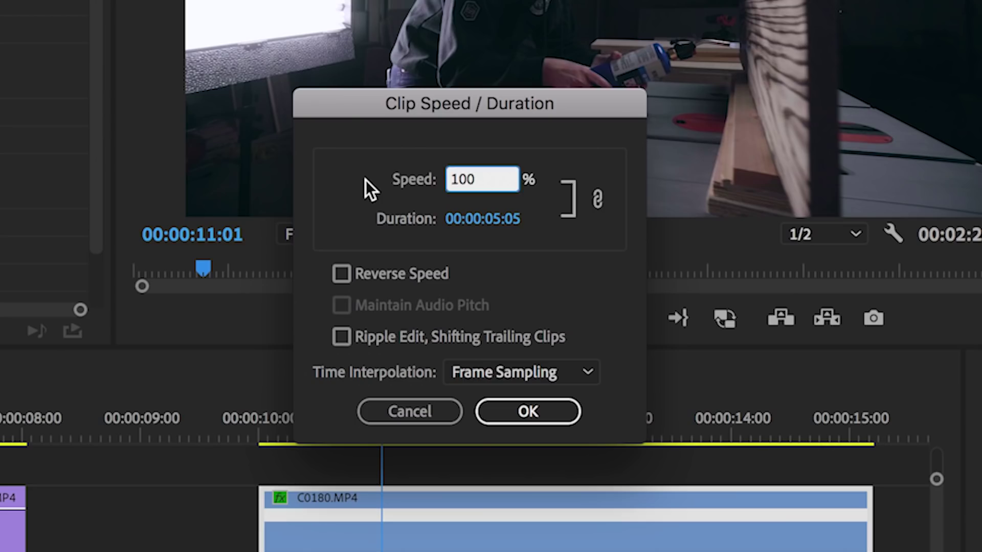
click(364, 178)
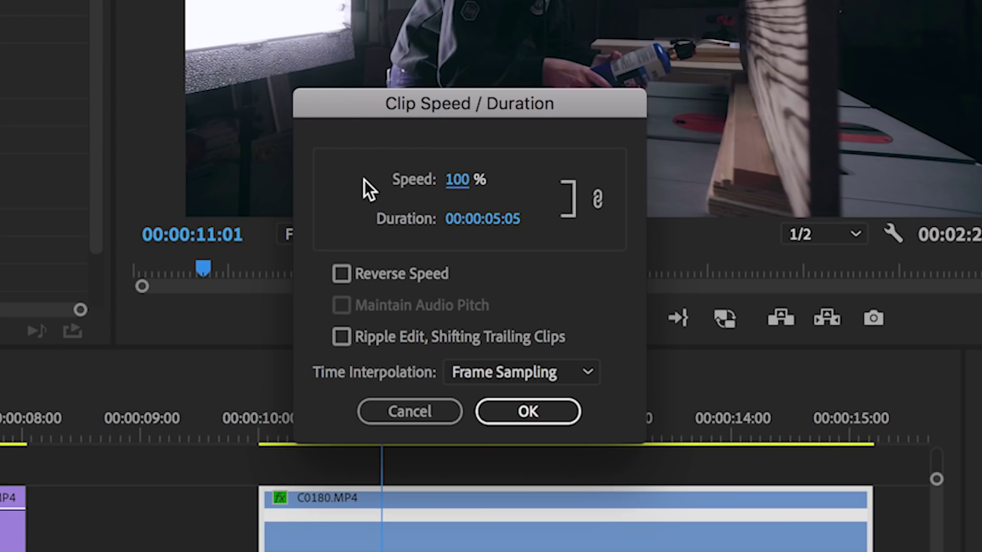
click(341, 274)
click(545, 413)
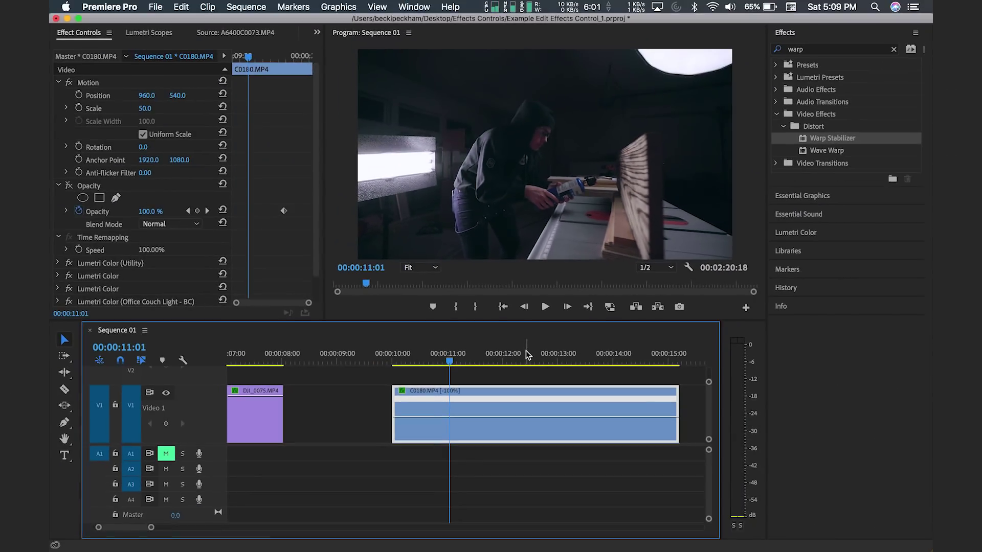